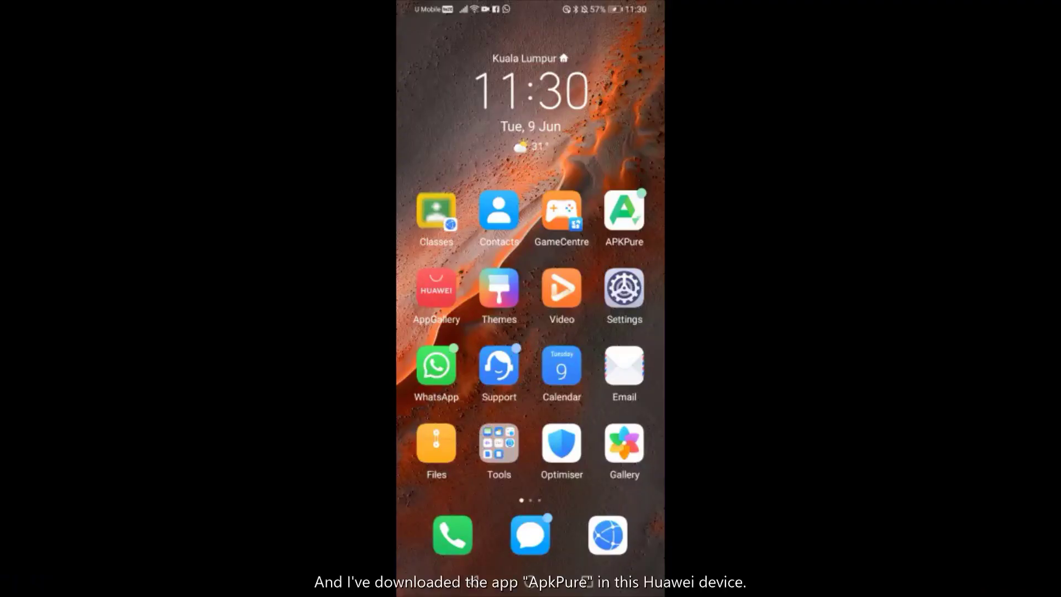
- Launch APKPure and search for 'waze' to bring up the Waze navigation app
left_click(625, 212)
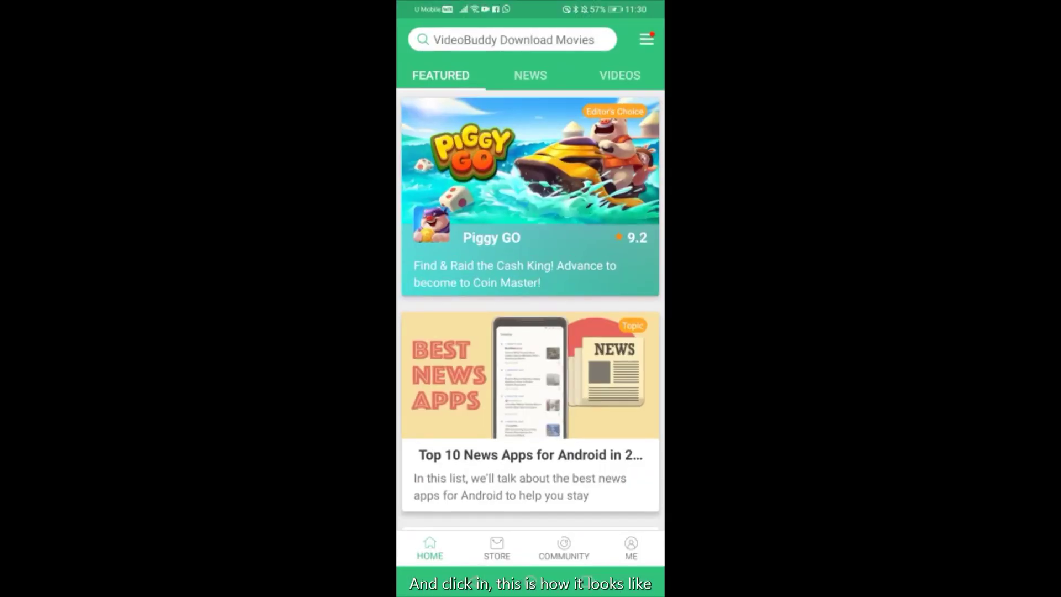
scroll(598, 401, "down", 3)
scroll(628, 277, "down", 3)
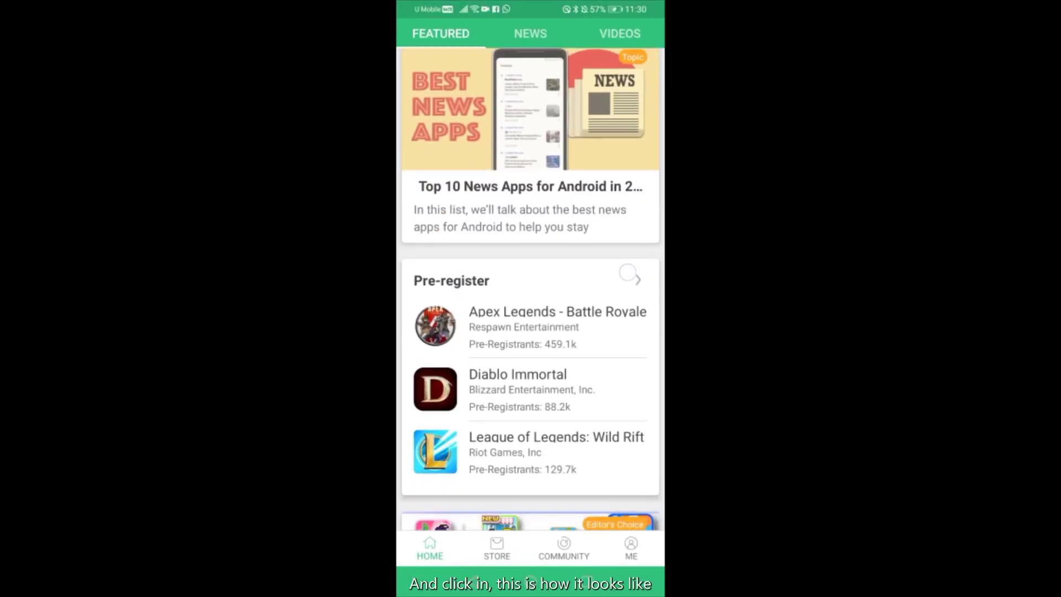
scroll(626, 299, "down", 3)
scroll(625, 299, "down", 3)
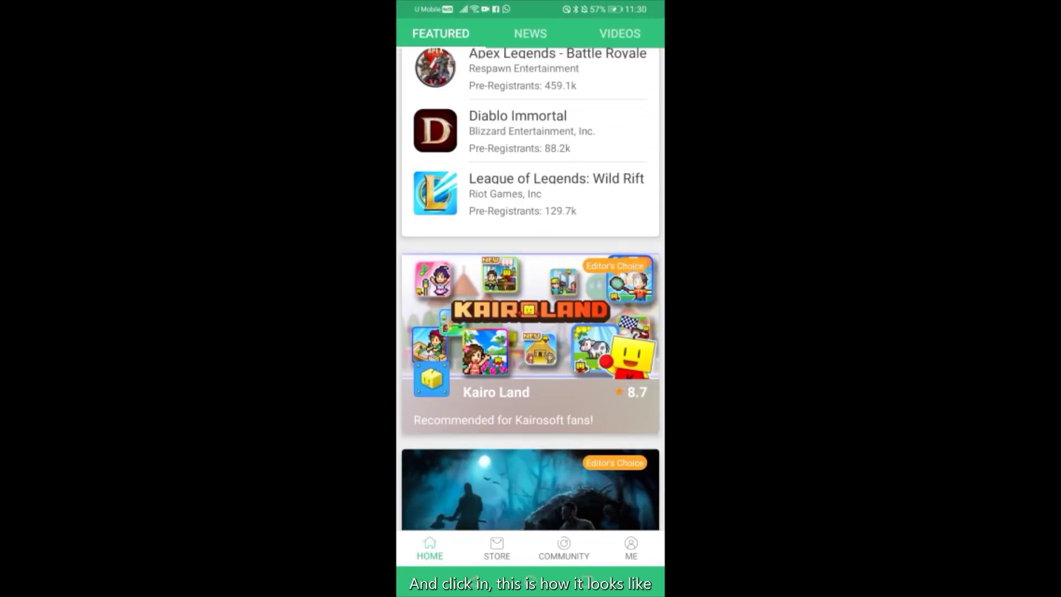
scroll(633, 280, "down", 5)
scroll(615, 432, "up", 5)
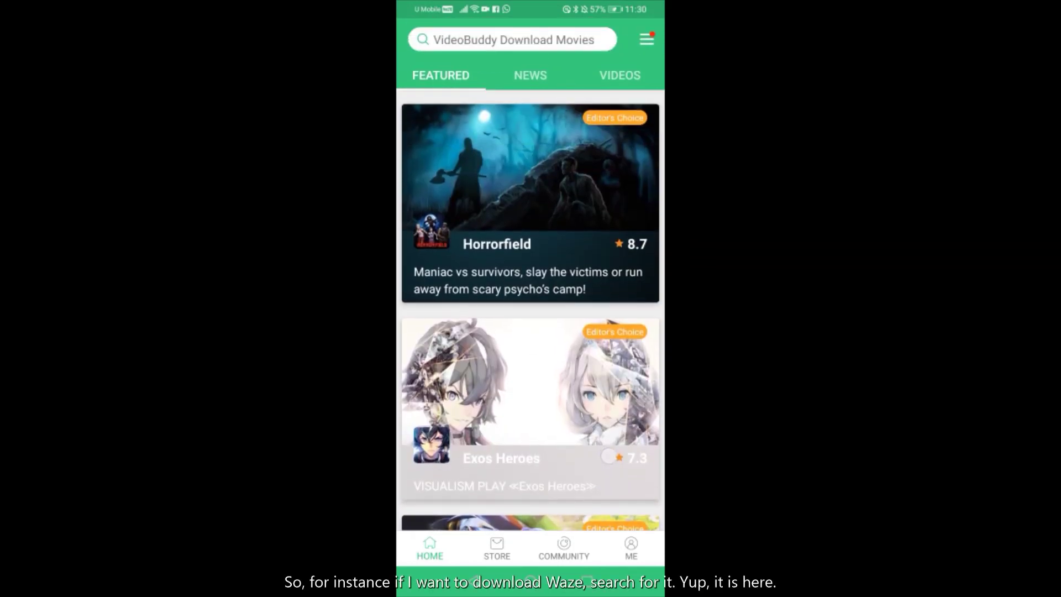
scroll(532, 310, "up", 5)
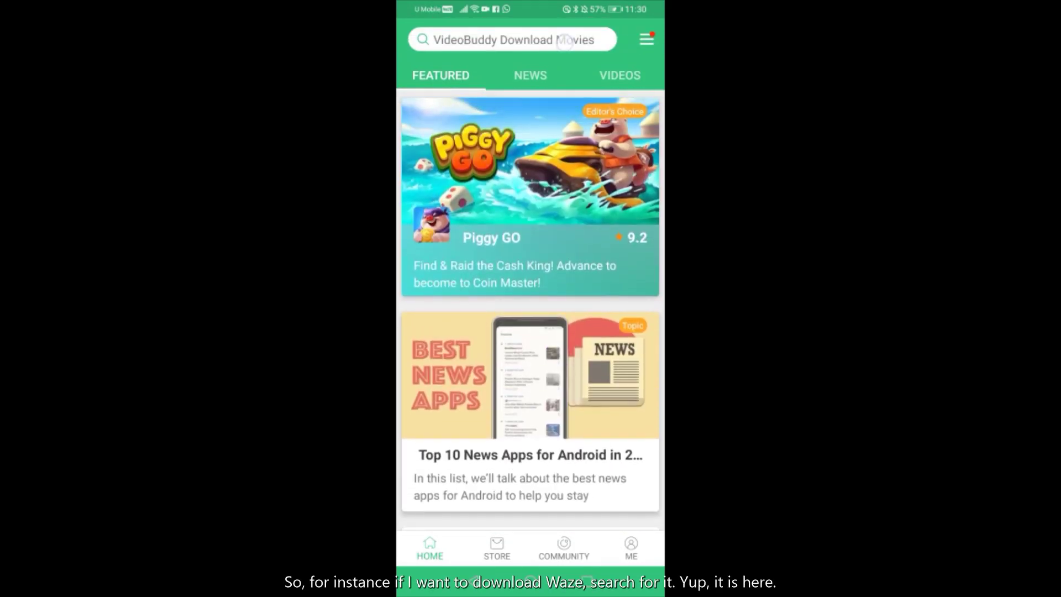
left_click(512, 39)
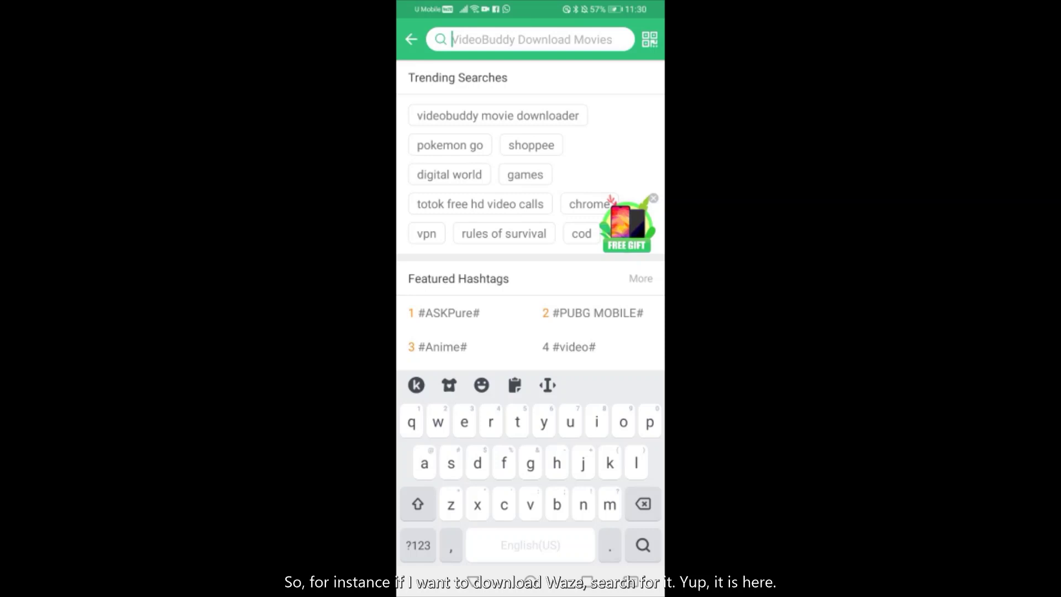
type("waz")
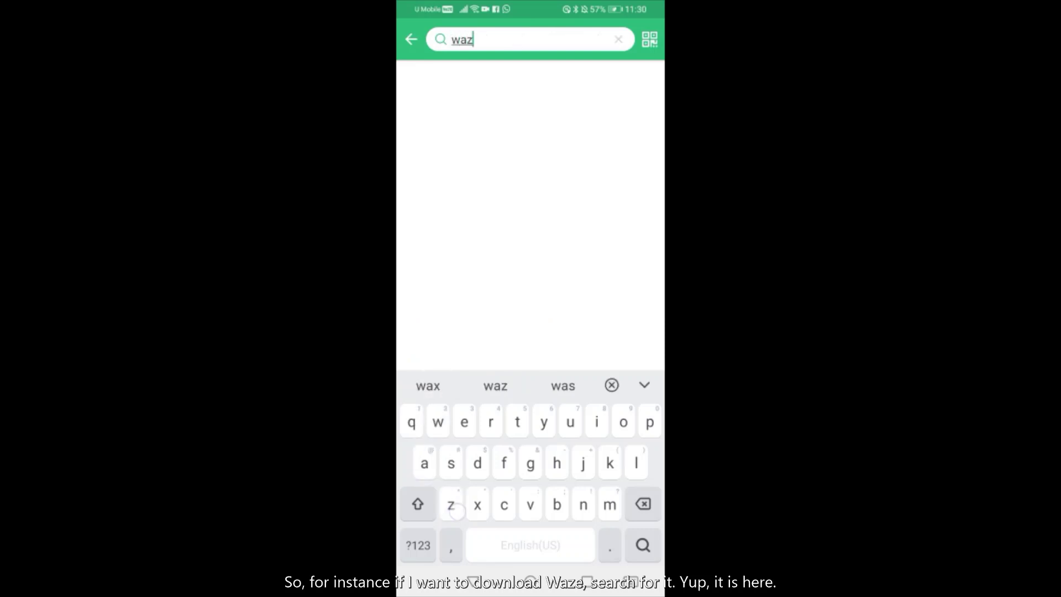
type("e")
left_click(642, 545)
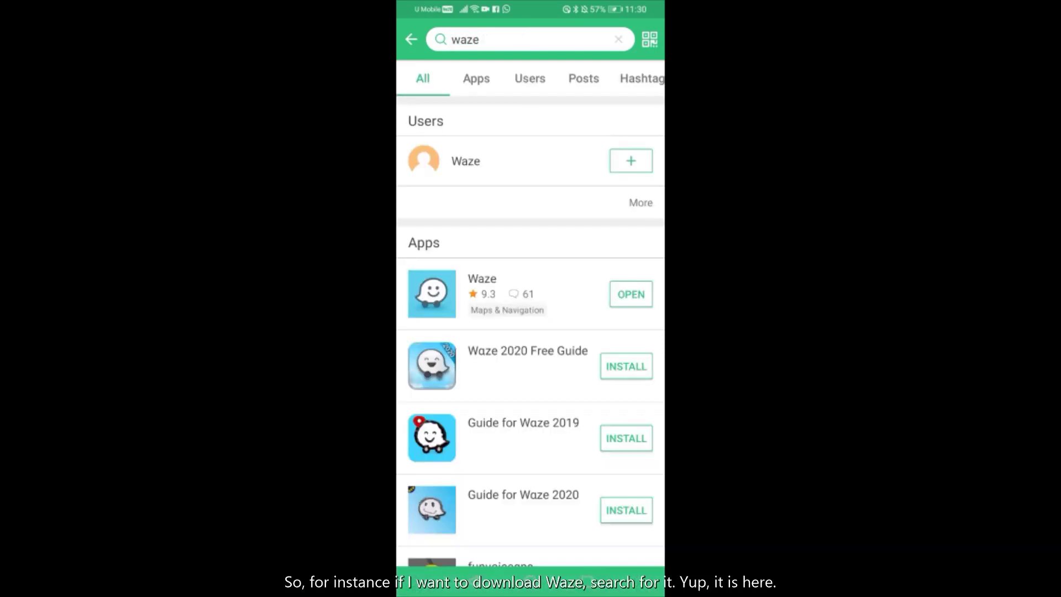
scroll(586, 403, "down", 1)
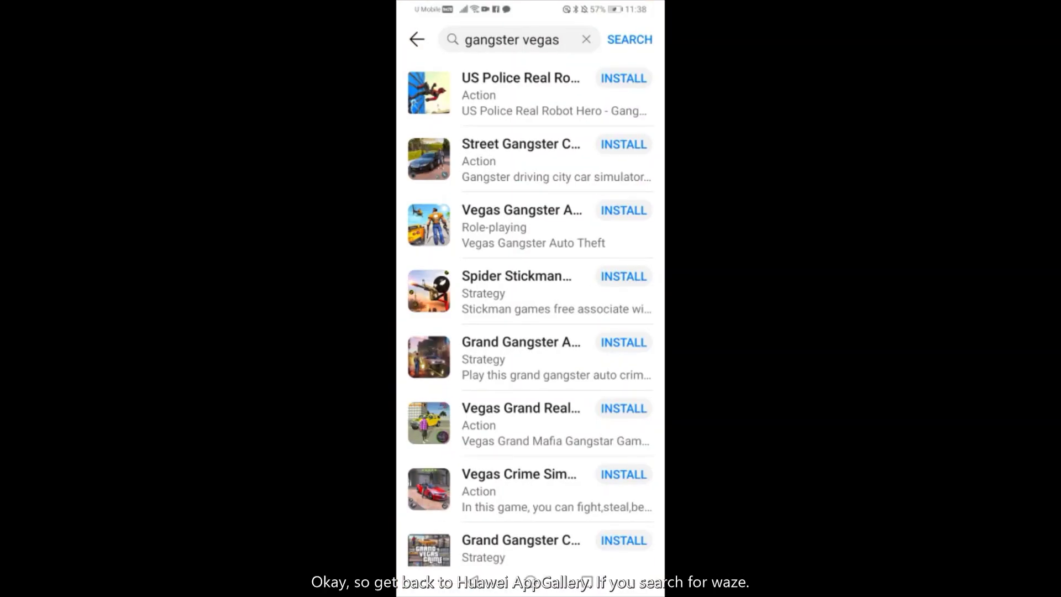
left_click(585, 39)
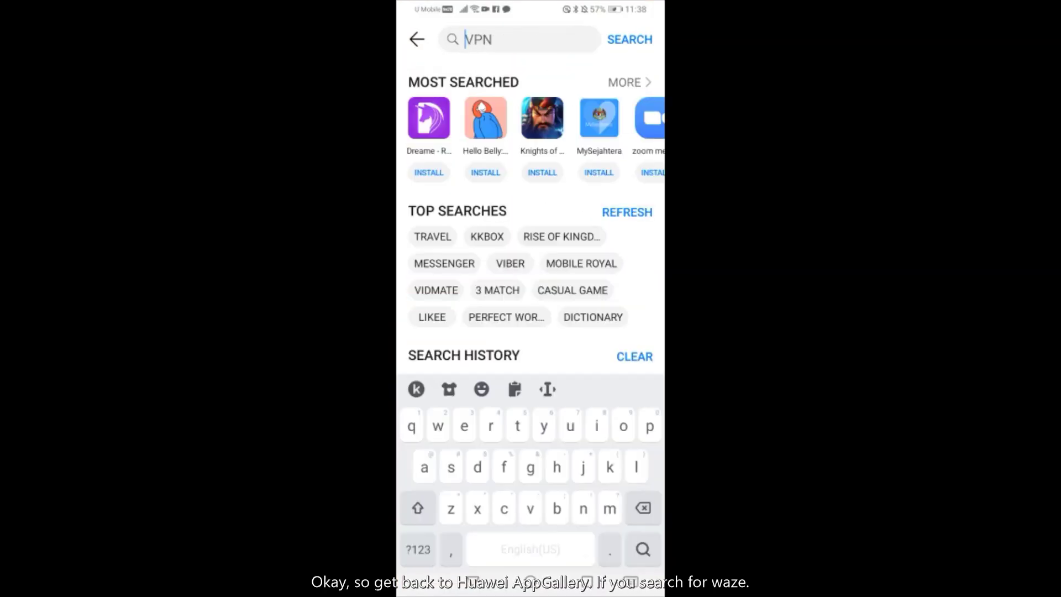